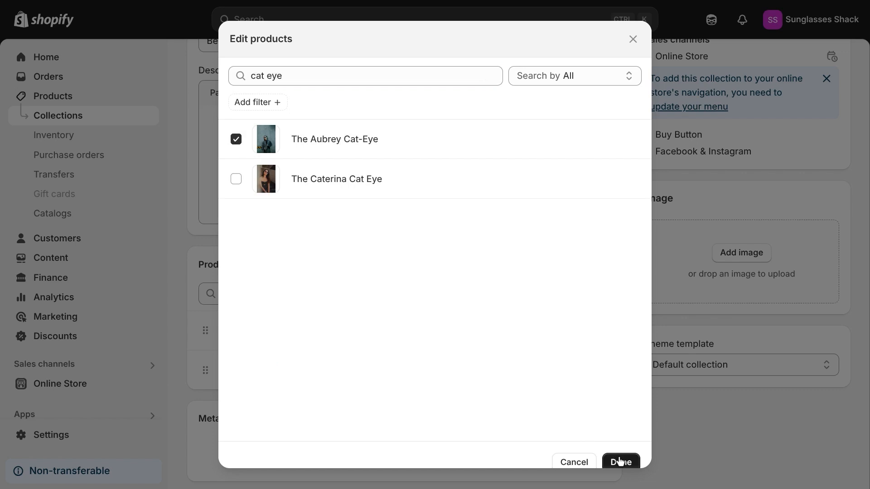
Confirm adding The Aubrey Cat-Eye to the Best Sellers collection and open the full product list.
{"action": "left_click", "coordinate": [620, 462]}
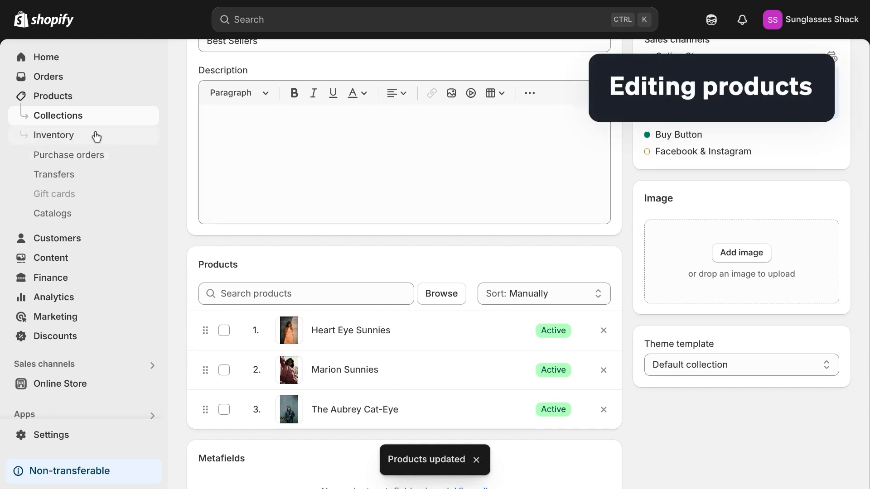
{"action": "left_click", "coordinate": [49, 99]}
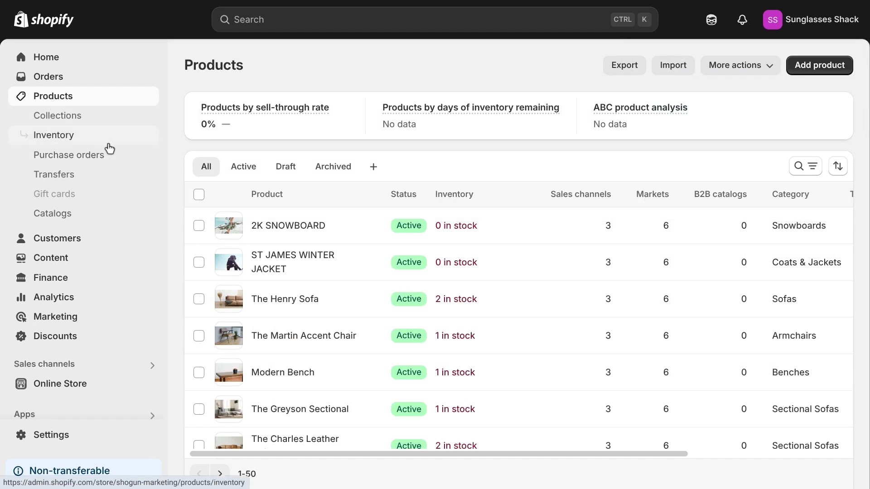
{"action": "scroll", "coordinate": [355, 287], "scroll_direction": "down", "scroll_amount": 3}
{"action": "scroll", "coordinate": [359, 287], "scroll_direction": "down", "scroll_amount": 1}
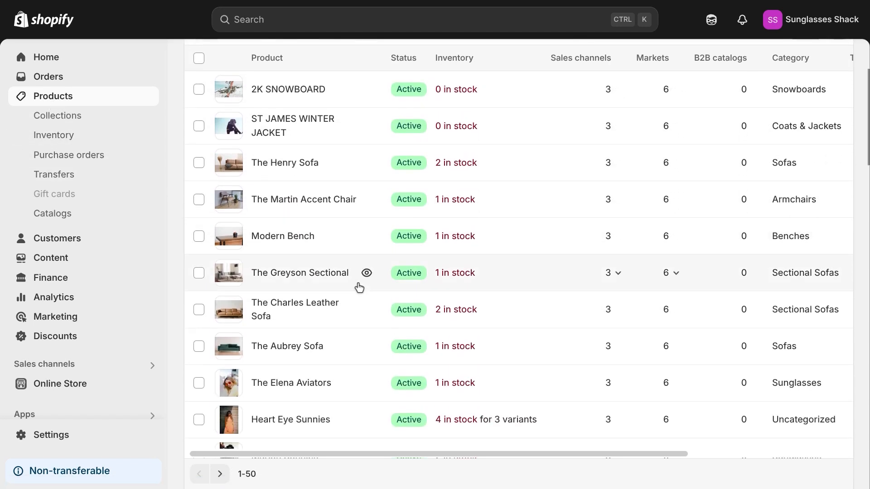
{"action": "scroll", "coordinate": [359, 288], "scroll_direction": "up", "scroll_amount": 3}
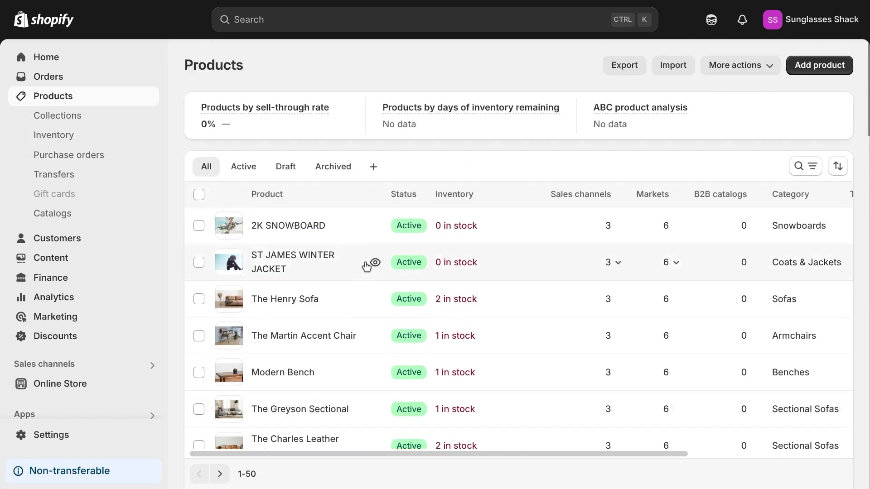
Search the product list for "cate" and open The Caterina Cat Eye product.
{"action": "left_click", "coordinate": [799, 167]}
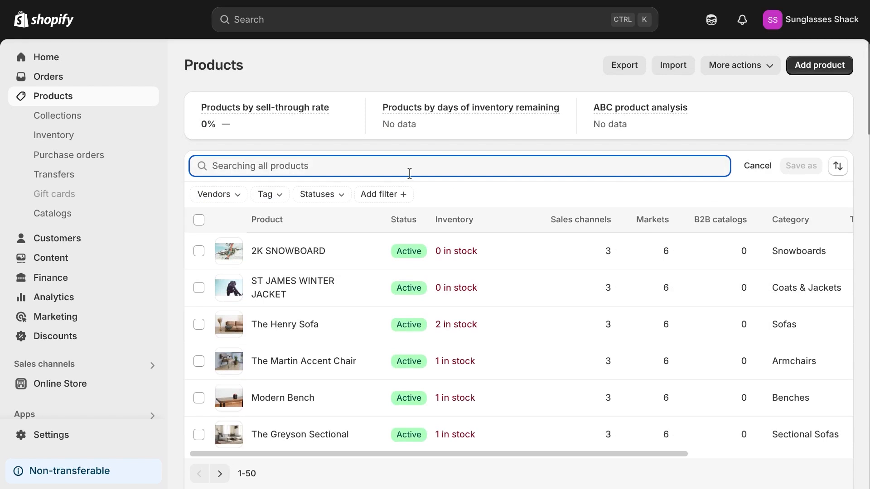
{"action": "type", "text": "cate"}
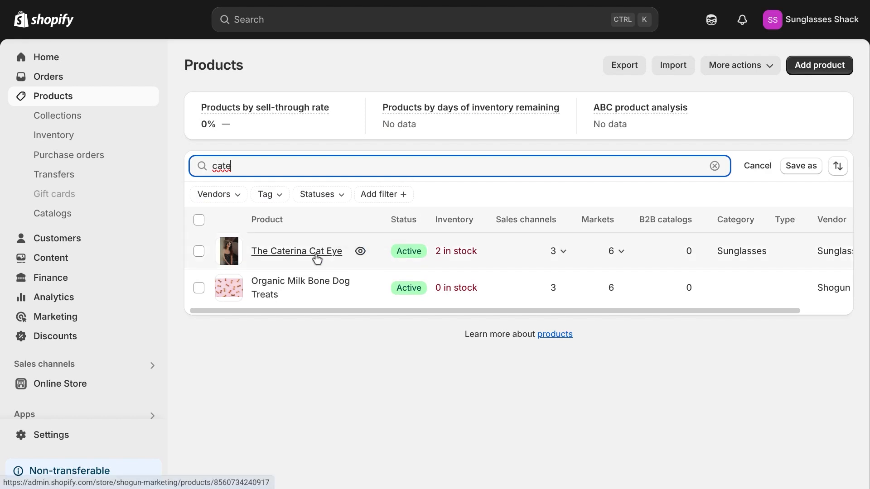
{"action": "left_click", "coordinate": [317, 257]}
Add The Caterina Cat Eye to the Best Sellers collection from its product organization details and save the product.
{"action": "scroll", "coordinate": [510, 283], "scroll_direction": "down", "scroll_amount": 5}
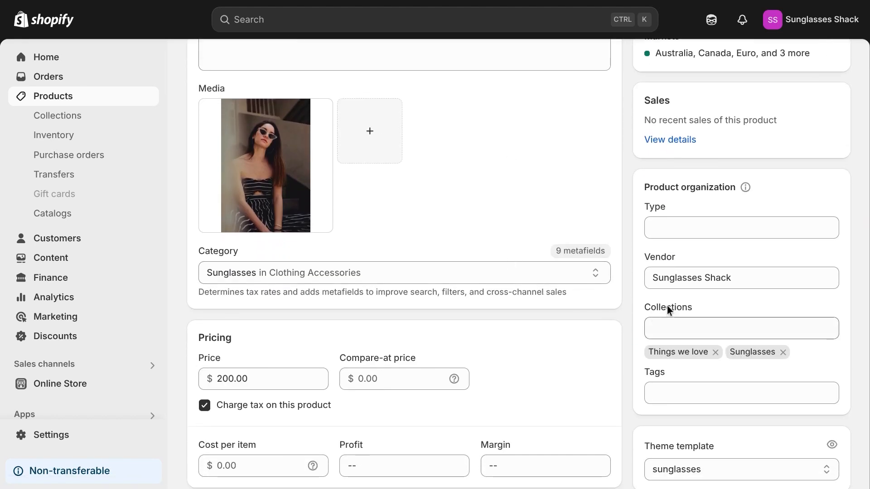
{"action": "left_click", "coordinate": [667, 323]}
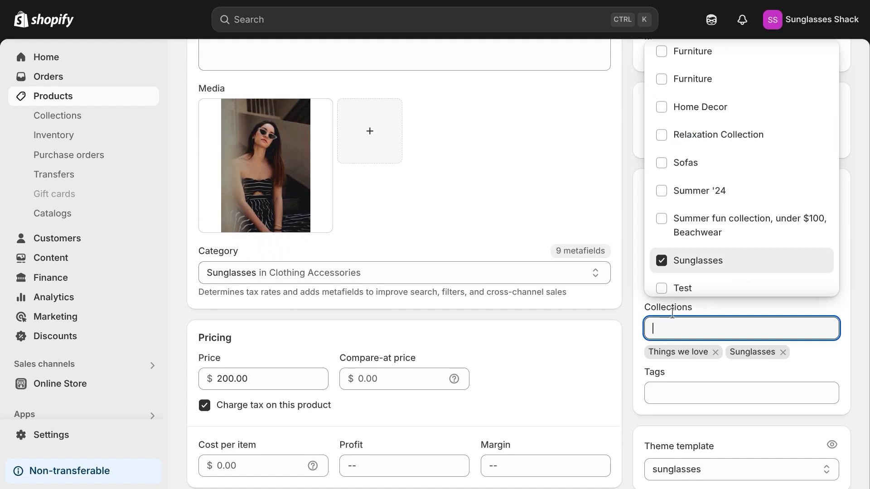
{"action": "scroll", "coordinate": [697, 210], "scroll_direction": "up", "scroll_amount": 3}
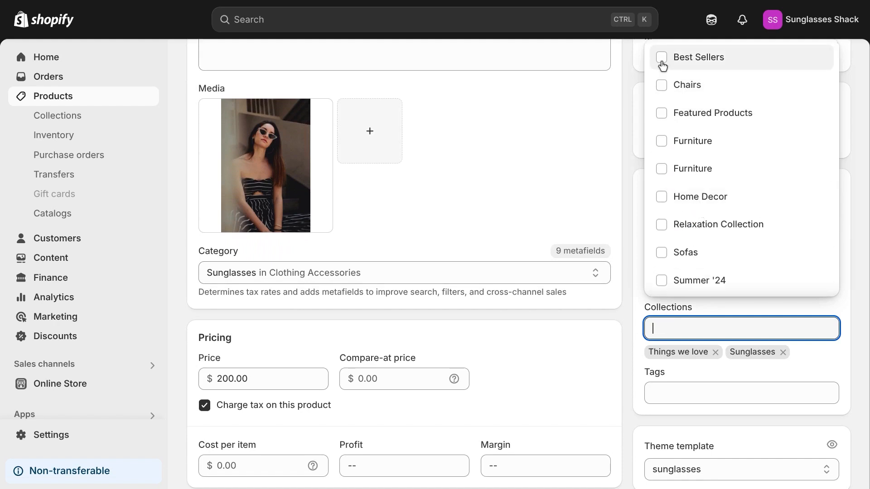
{"action": "left_click", "coordinate": [662, 66]}
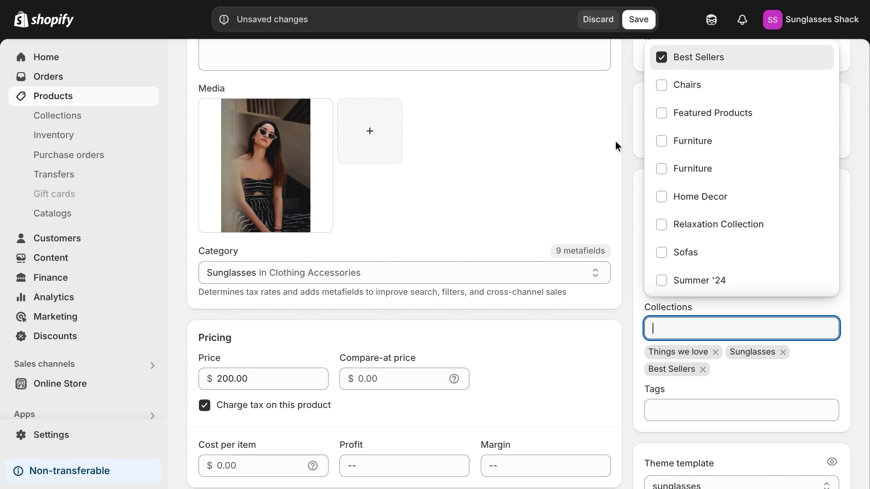
{"action": "left_click", "coordinate": [638, 20]}
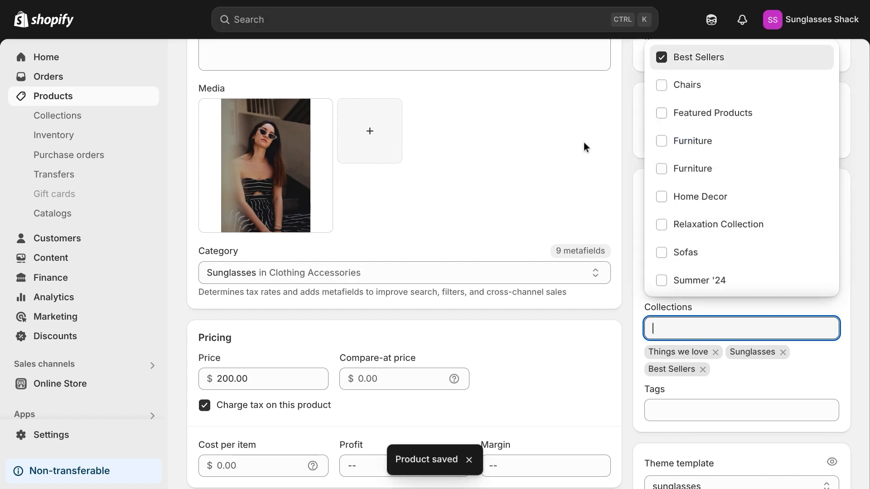
Open the Best Sellers collection and check which products it contains.
{"action": "left_click", "coordinate": [78, 119]}
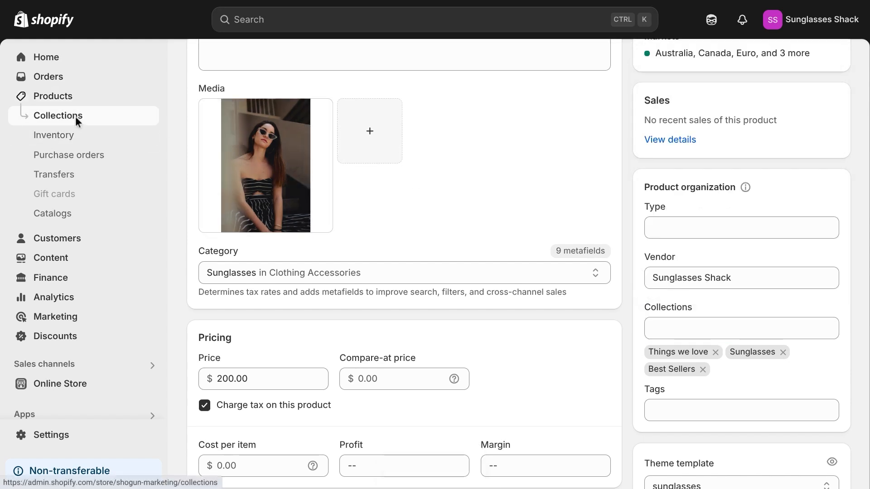
{"action": "left_click", "coordinate": [285, 170]}
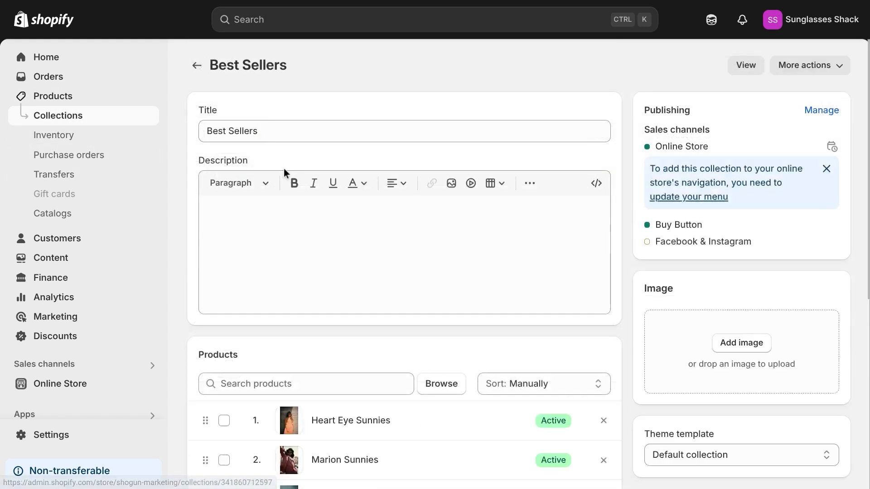
{"action": "scroll", "coordinate": [472, 210], "scroll_direction": "down", "scroll_amount": 3}
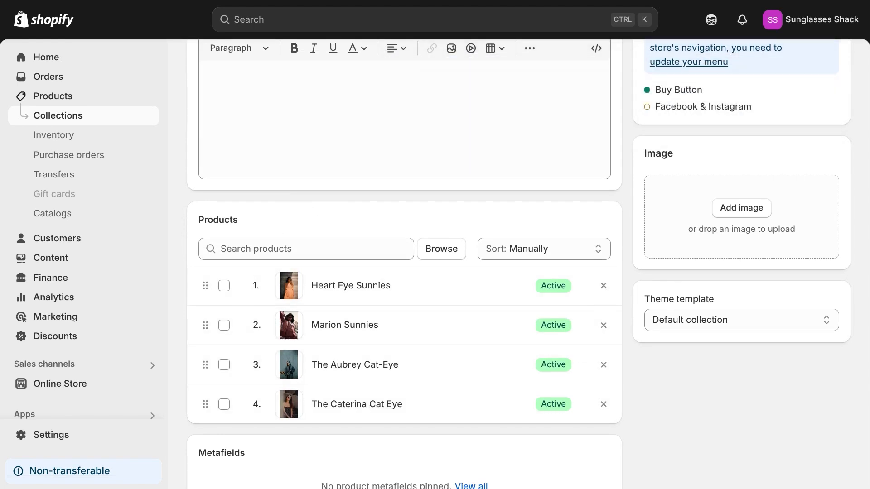
Switch to the Shogun Landing Page Builder app and list the store's Shopify pages of type Product.
{"action": "scroll", "coordinate": [41, 350], "scroll_direction": "down", "scroll_amount": 1}
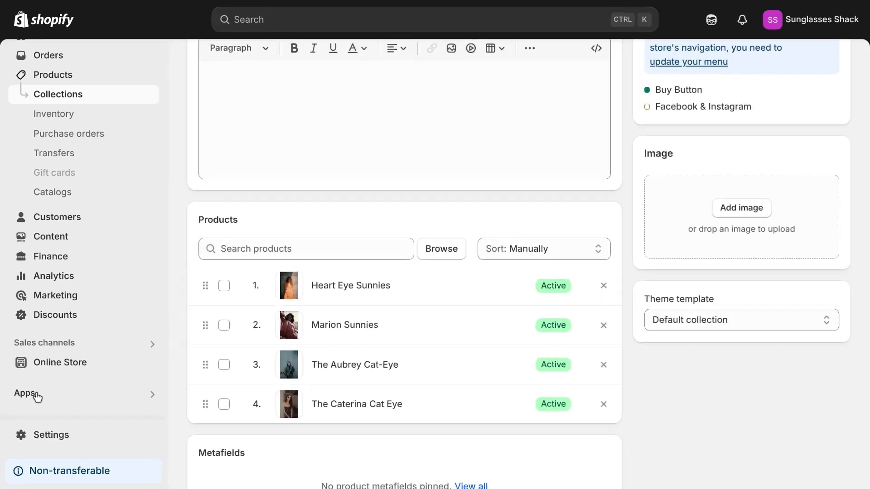
{"action": "left_click", "coordinate": [36, 397]}
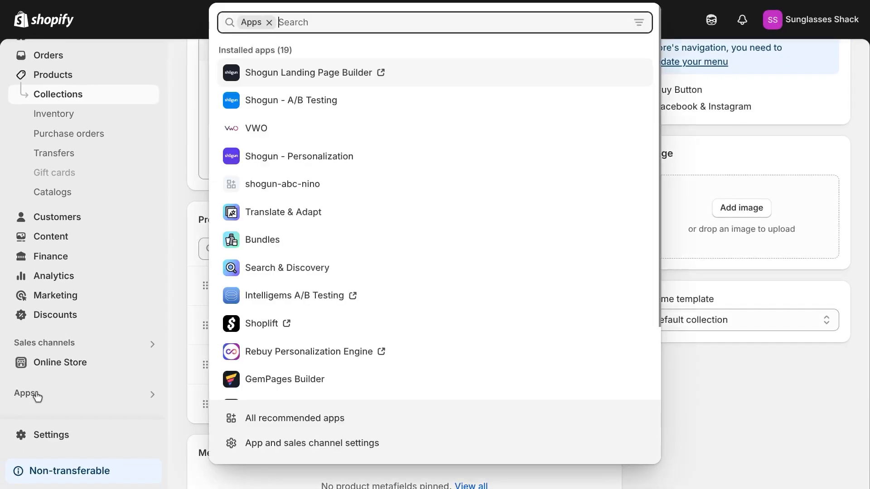
{"action": "left_click", "coordinate": [301, 74]}
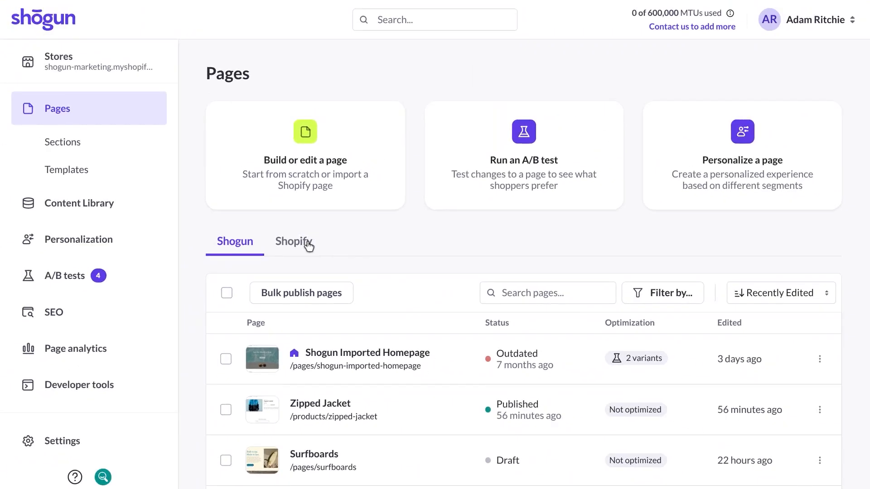
{"action": "left_click", "coordinate": [308, 245]}
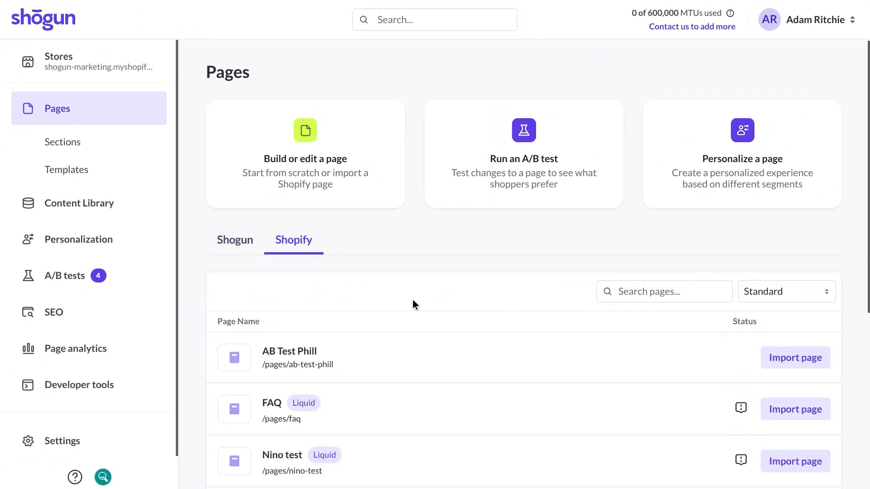
{"action": "scroll", "coordinate": [453, 294], "scroll_direction": "down", "scroll_amount": 1}
{"action": "left_click", "coordinate": [770, 279]}
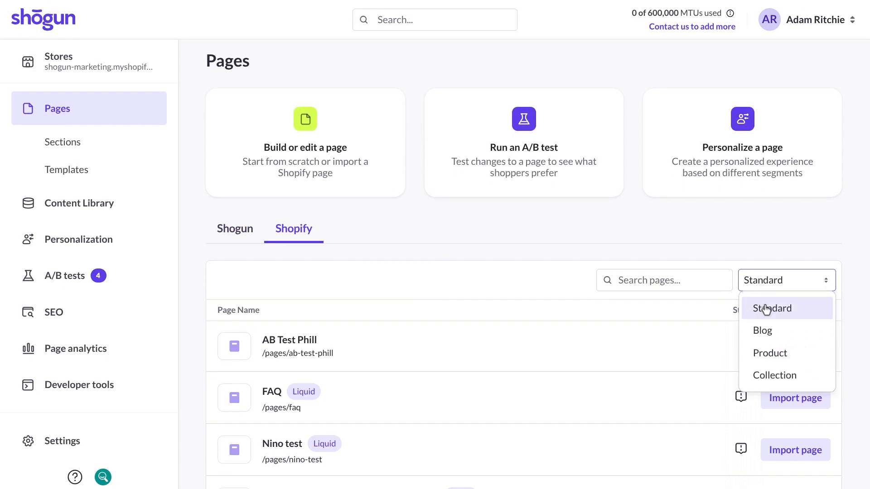
{"action": "left_click", "coordinate": [770, 353]}
{"action": "scroll", "coordinate": [509, 317], "scroll_direction": "down", "scroll_amount": 1}
{"action": "scroll", "coordinate": [509, 314], "scroll_direction": "down", "scroll_amount": 2}
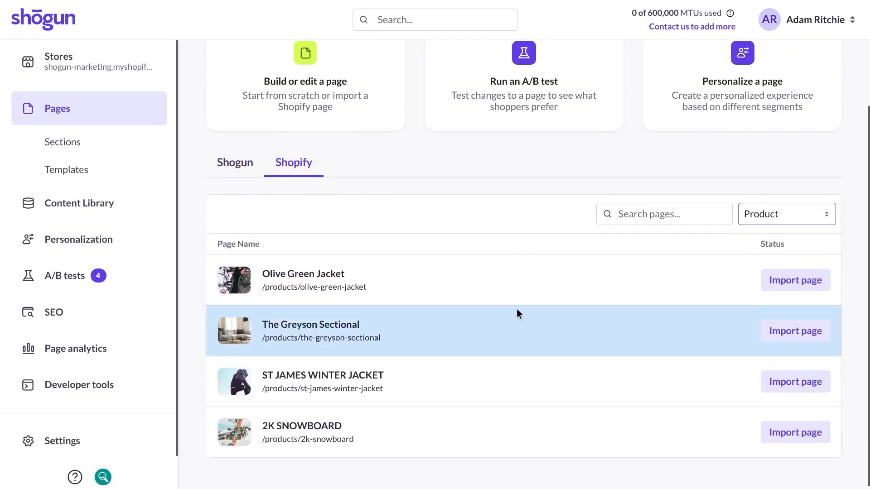
Import the Olive Green Jacket product page using the Layout from Shopify theme option.
{"action": "left_click", "coordinate": [776, 282]}
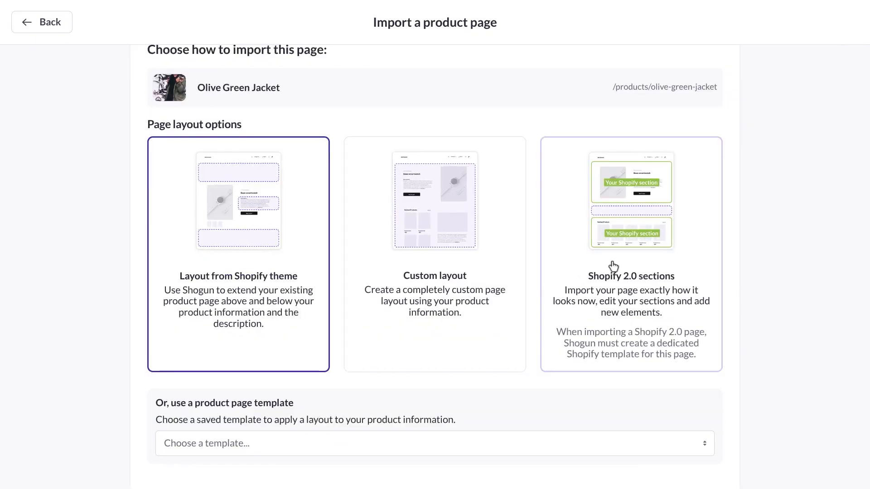
{"action": "scroll", "coordinate": [625, 272], "scroll_direction": "down", "scroll_amount": 1}
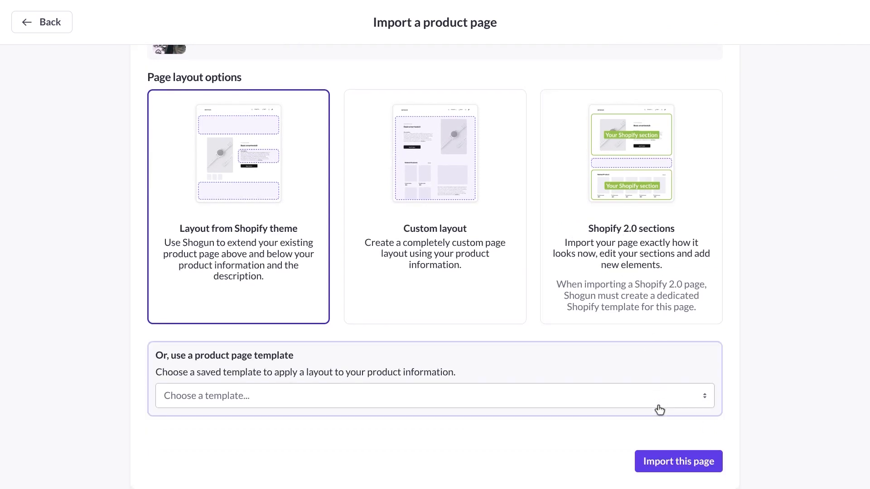
{"action": "left_click", "coordinate": [661, 460]}
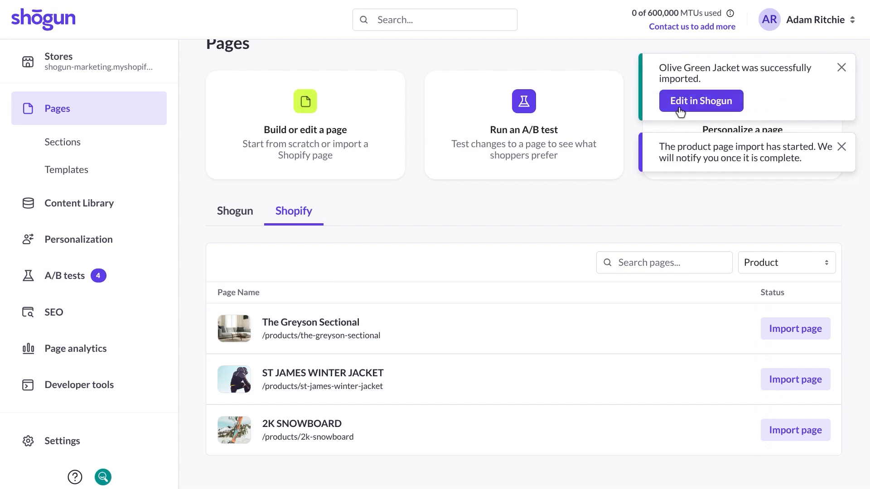
Open the imported Olive Green Jacket page for editing from the list of Shogun pages.
{"action": "left_click", "coordinate": [681, 110]}
{"action": "left_click", "coordinate": [231, 216]}
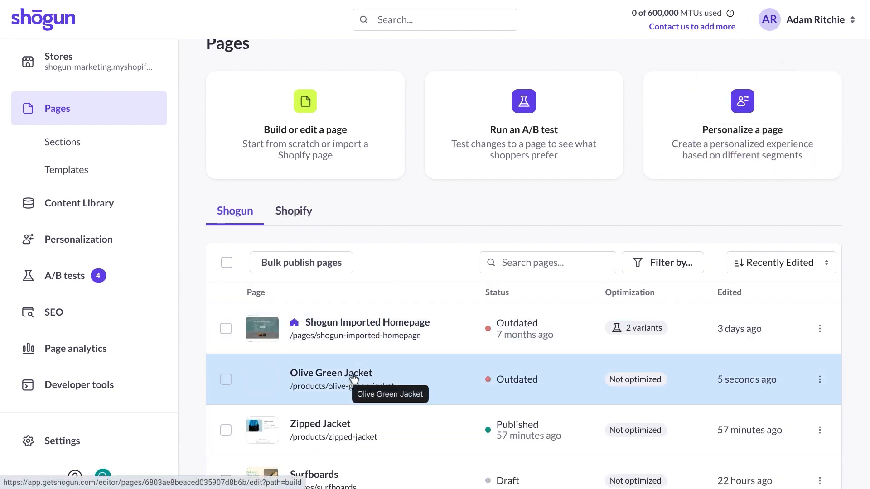
{"action": "left_click", "coordinate": [352, 374]}
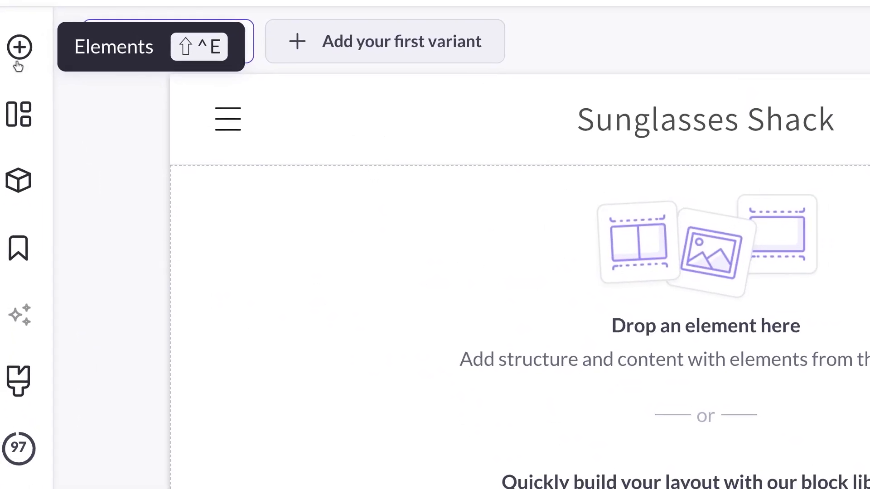
Place a Product Box element in the empty drop area below the jacket's description.
{"action": "left_click", "coordinate": [18, 54]}
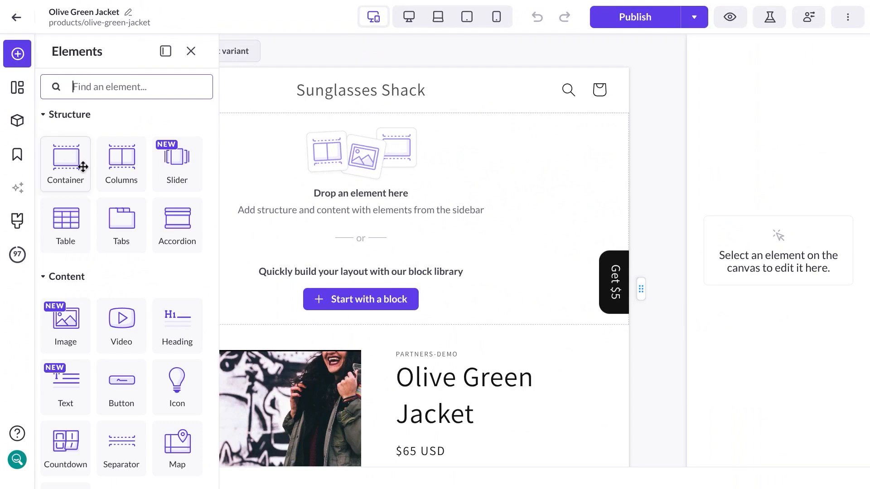
{"action": "scroll", "coordinate": [146, 232], "scroll_direction": "down", "scroll_amount": 2}
{"action": "scroll", "coordinate": [146, 232], "scroll_direction": "down", "scroll_amount": 8}
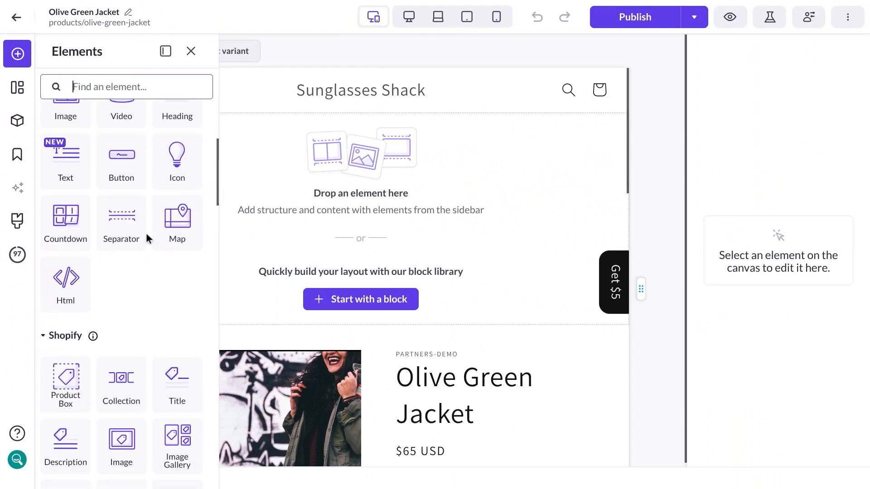
{"action": "scroll", "coordinate": [141, 246], "scroll_direction": "down", "scroll_amount": 1}
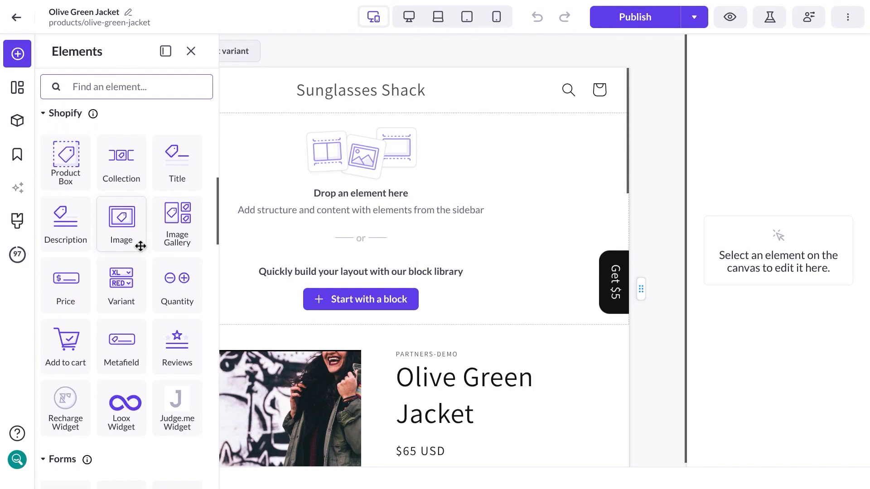
{"action": "scroll", "coordinate": [140, 246], "scroll_direction": "down", "scroll_amount": 1}
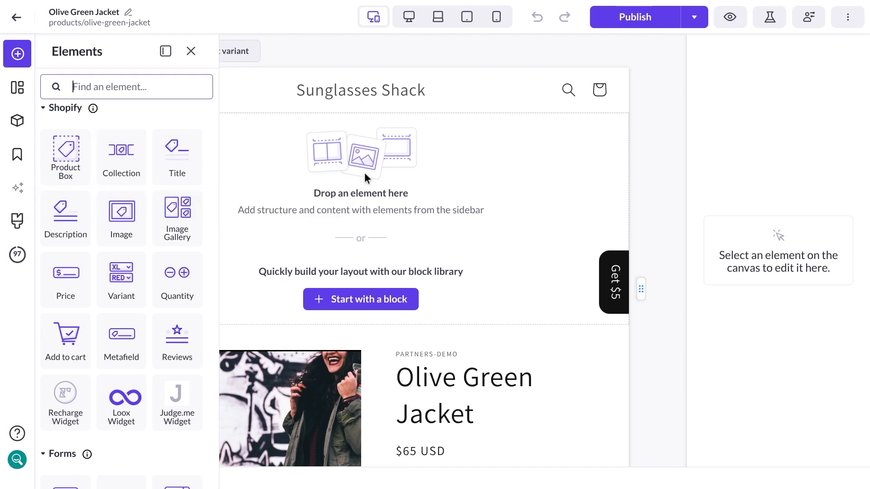
{"action": "scroll", "coordinate": [466, 229], "scroll_direction": "down", "scroll_amount": 10}
{"action": "scroll", "coordinate": [466, 228], "scroll_direction": "down", "scroll_amount": 2}
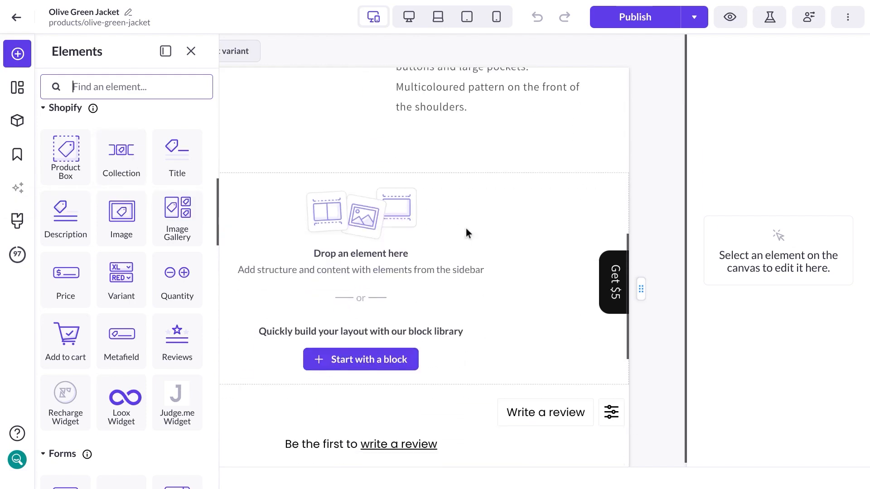
{"action": "left_click_drag", "start_coordinate": [57, 153], "coordinate": [303, 236]}
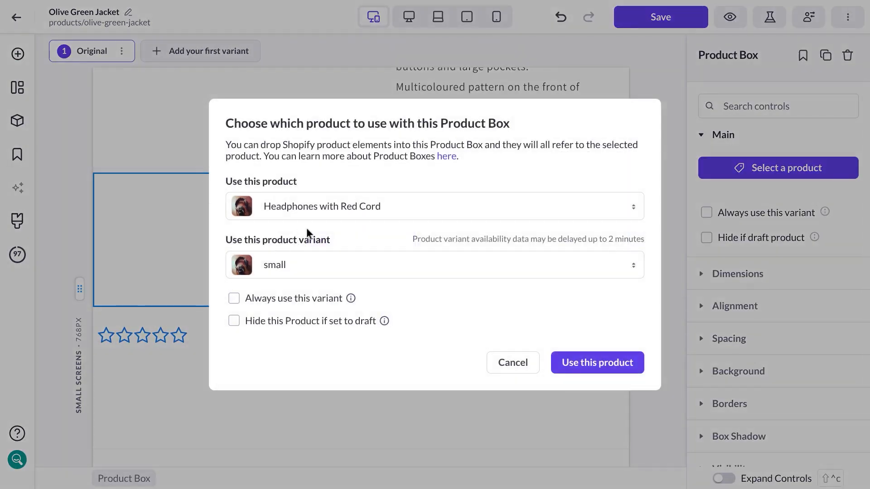
Search for "long" and assign the Long Sleeve Cotton Top product to the Product Box.
{"action": "left_click", "coordinate": [329, 213]}
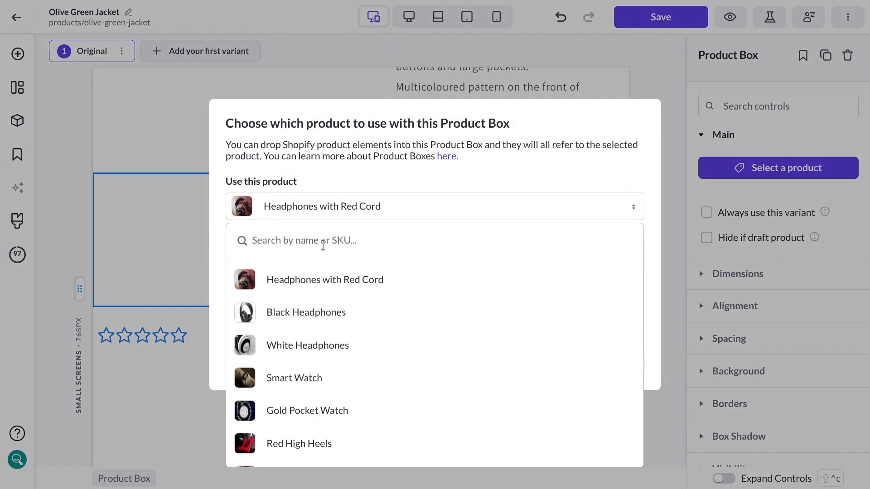
{"action": "type", "text": "long"}
{"action": "left_click", "coordinate": [345, 281]}
{"action": "left_click", "coordinate": [596, 361]}
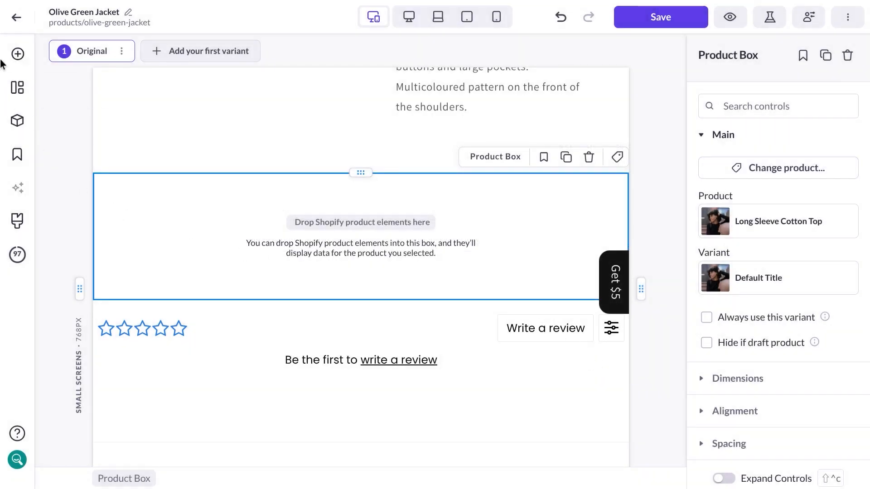
Add a Shopify Title element inside the Product Box.
{"action": "left_click", "coordinate": [17, 54]}
{"action": "scroll", "coordinate": [131, 211], "scroll_direction": "down", "scroll_amount": 1}
{"action": "scroll", "coordinate": [132, 212], "scroll_direction": "down", "scroll_amount": 8}
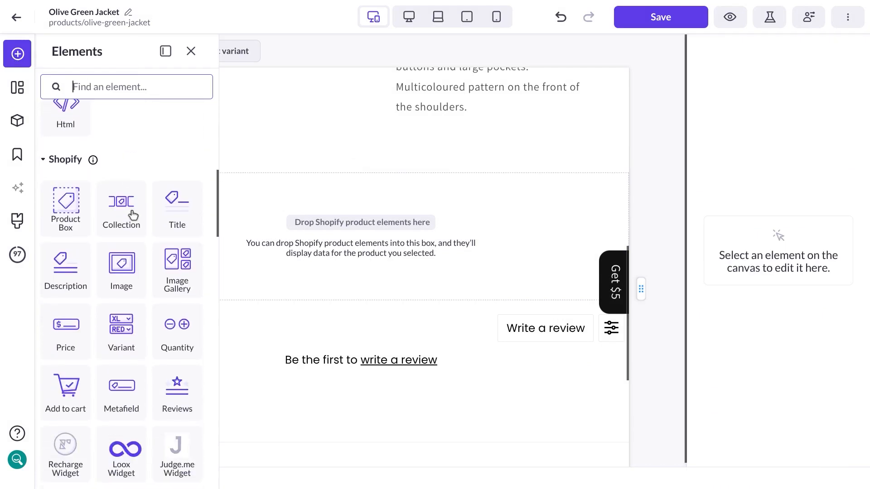
{"action": "left_click_drag", "start_coordinate": [177, 206], "coordinate": [336, 224]}
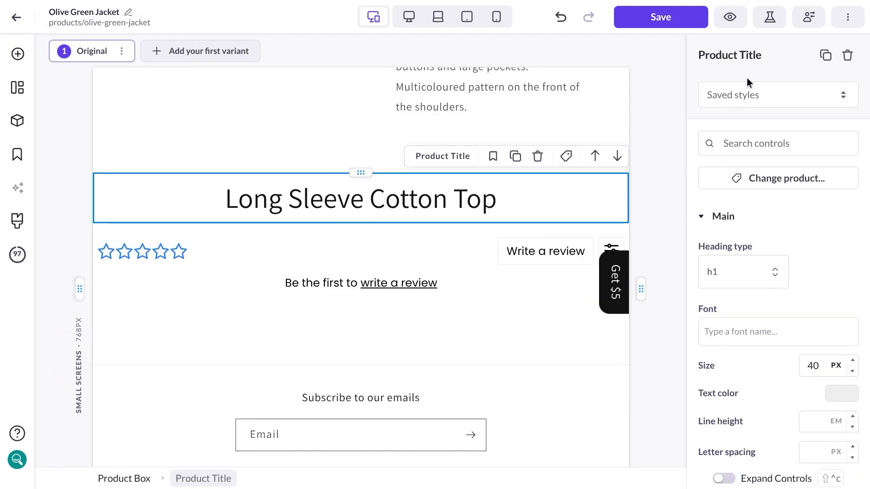
Set the heading type of the Long Sleeve Cotton Top product title to h2.
{"action": "left_click", "coordinate": [739, 277]}
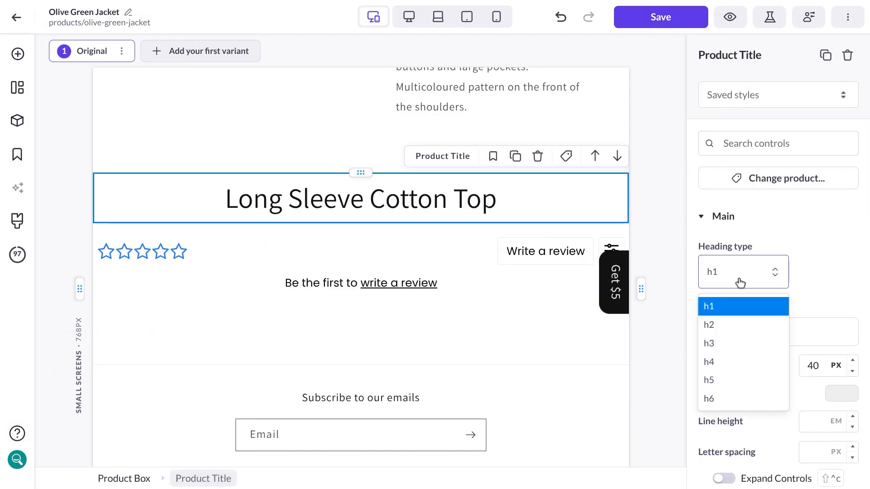
{"action": "left_click", "coordinate": [727, 322]}
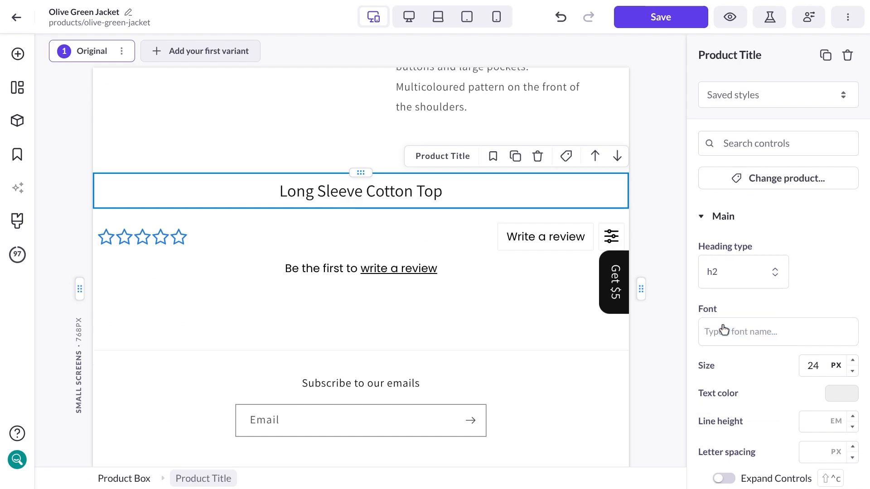
Add a Shopify Image element directly below the product title inside the Product Box.
{"action": "left_click", "coordinate": [18, 54]}
{"action": "scroll", "coordinate": [101, 208], "scroll_direction": "down", "scroll_amount": 6}
{"action": "scroll", "coordinate": [101, 208], "scroll_direction": "down", "scroll_amount": 2}
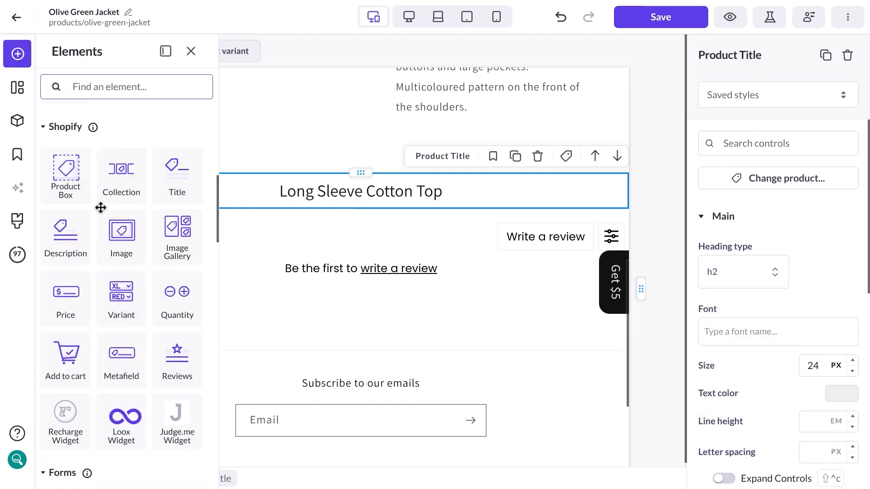
{"action": "left_click_drag", "start_coordinate": [120, 229], "coordinate": [314, 197]}
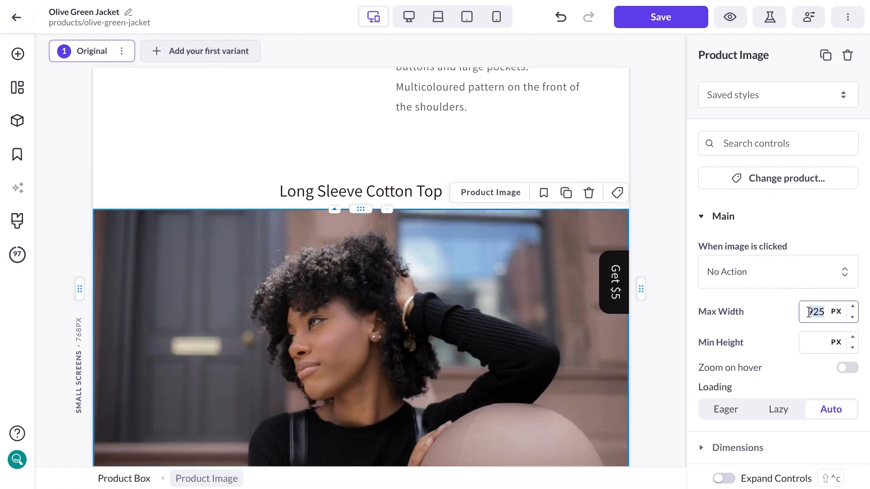
Set the product image's max width to 250 px and align it to the center.
{"action": "type", "text": "250"}
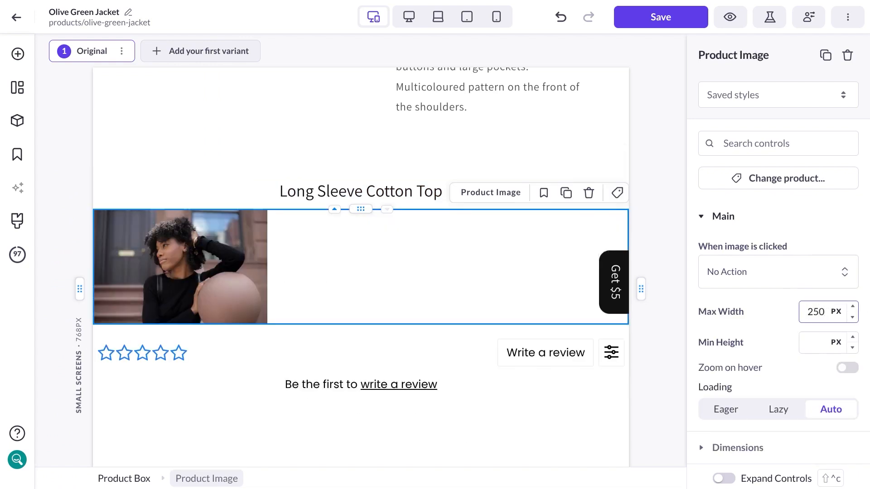
{"action": "scroll", "coordinate": [814, 335], "scroll_direction": "down", "scroll_amount": 2}
{"action": "left_click", "coordinate": [735, 390]}
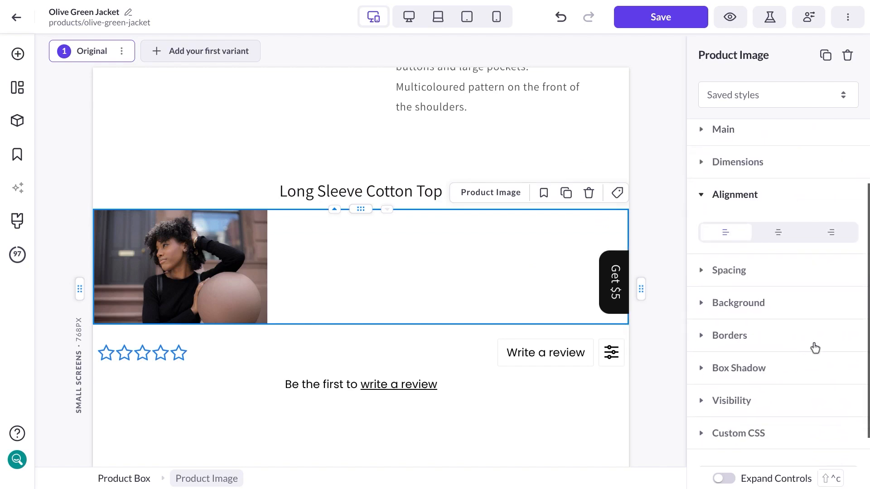
{"action": "left_click", "coordinate": [781, 241]}
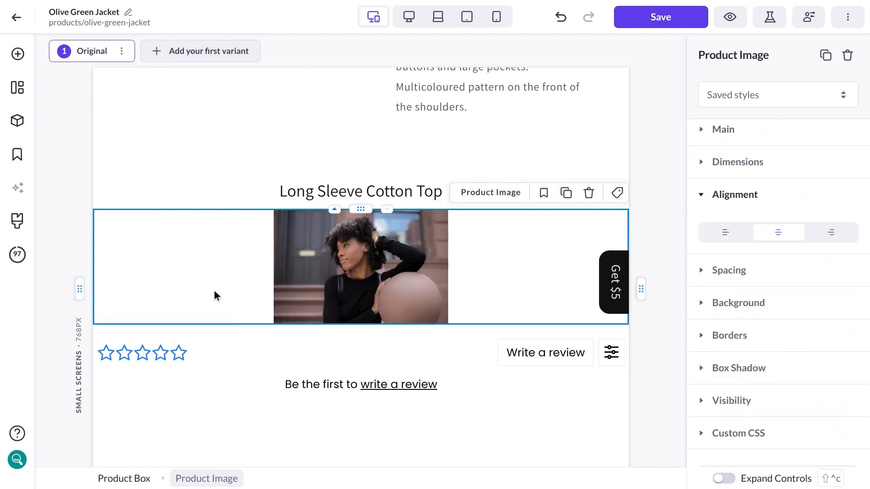
Add a Shopify Price element below the product image and center it.
{"action": "left_click", "coordinate": [17, 54]}
{"action": "scroll", "coordinate": [136, 235], "scroll_direction": "down", "scroll_amount": 6}
{"action": "scroll", "coordinate": [135, 229], "scroll_direction": "down", "scroll_amount": 4}
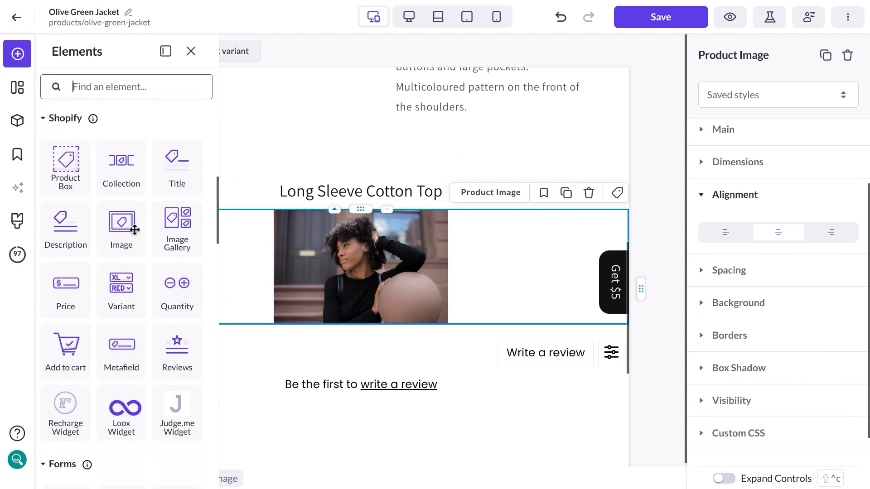
{"action": "left_click_drag", "start_coordinate": [66, 290], "coordinate": [340, 286]}
{"action": "left_click", "coordinate": [785, 321]}
Add a Shopify Add to cart element below the price inside the Product Box.
{"action": "left_click", "coordinate": [19, 56]}
{"action": "scroll", "coordinate": [72, 199], "scroll_direction": "down", "scroll_amount": 8}
{"action": "scroll", "coordinate": [80, 208], "scroll_direction": "down", "scroll_amount": 1}
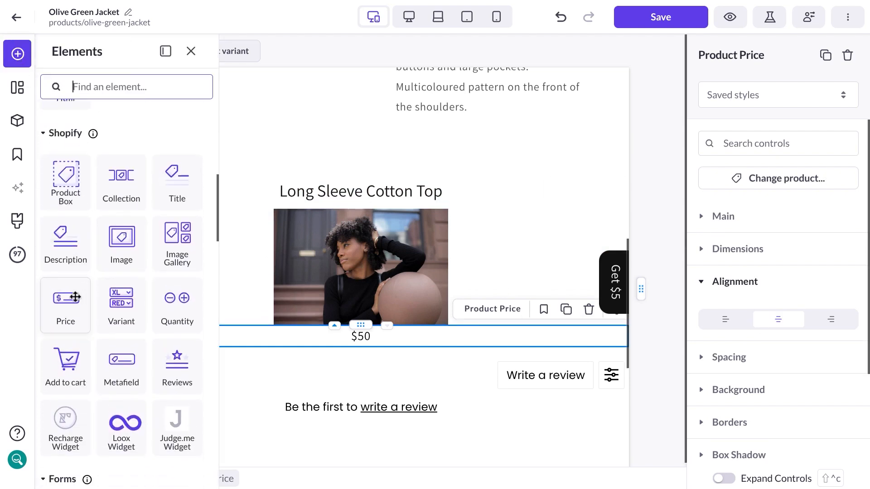
{"action": "left_click_drag", "start_coordinate": [67, 358], "coordinate": [357, 344]}
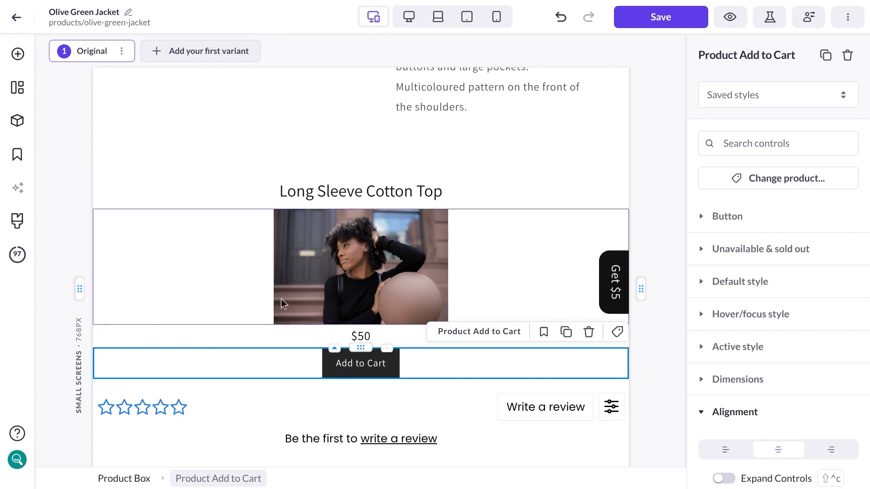
Place a Heading element above the Long Sleeve Cotton Top title inside the Product Box.
{"action": "left_click", "coordinate": [22, 55]}
{"action": "scroll", "coordinate": [122, 209], "scroll_direction": "down", "scroll_amount": 3}
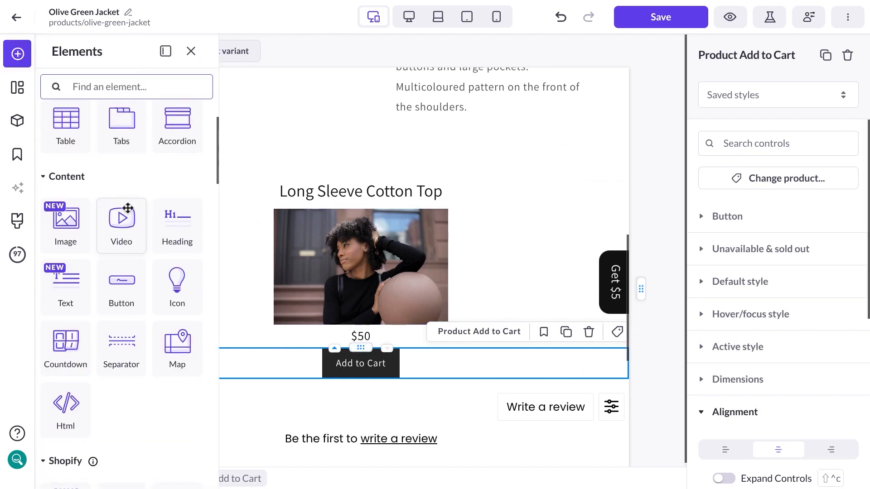
{"action": "left_click_drag", "start_coordinate": [164, 202], "coordinate": [287, 188]}
Replace the new heading's placeholder text with "Need a base layer?".
{"action": "double_click", "coordinate": [390, 198]}
{"action": "left_click", "coordinate": [392, 194]}
{"action": "left_click_drag", "start_coordinate": [407, 198], "coordinate": [318, 201]}
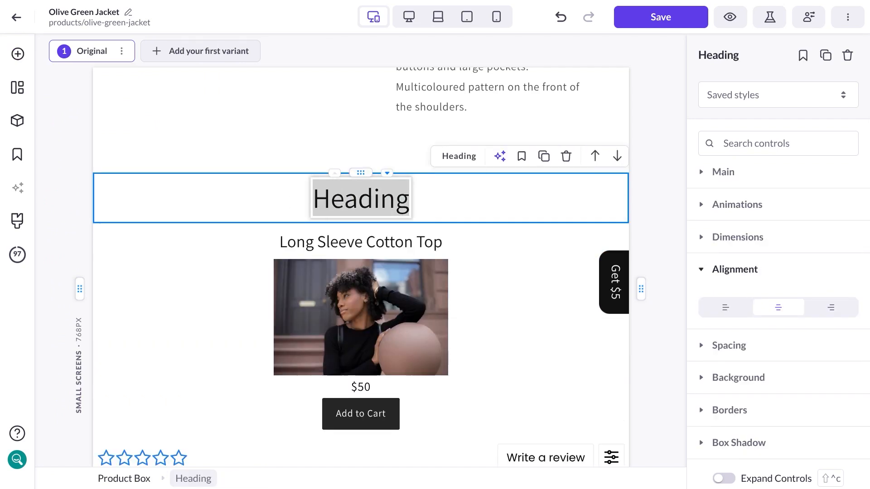
{"action": "type", "text": "Need a ba"}
{"action": "type", "text": "se layer?"}
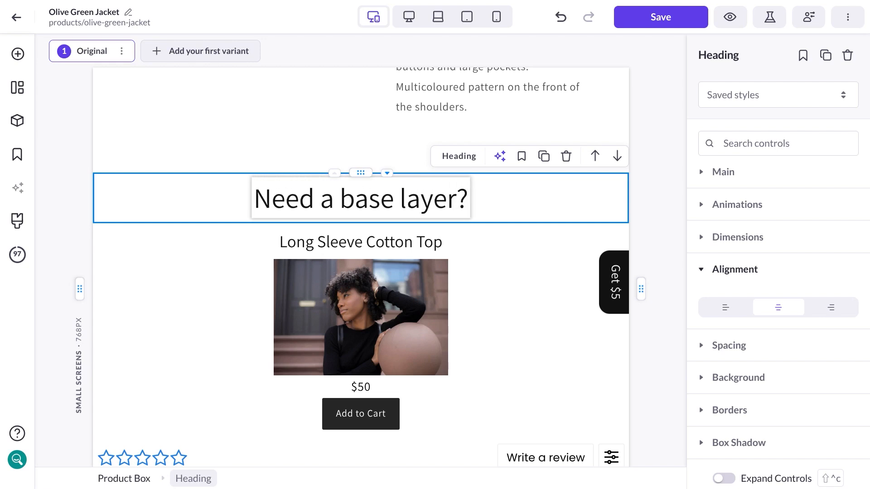
{"action": "left_click", "coordinate": [523, 306]}
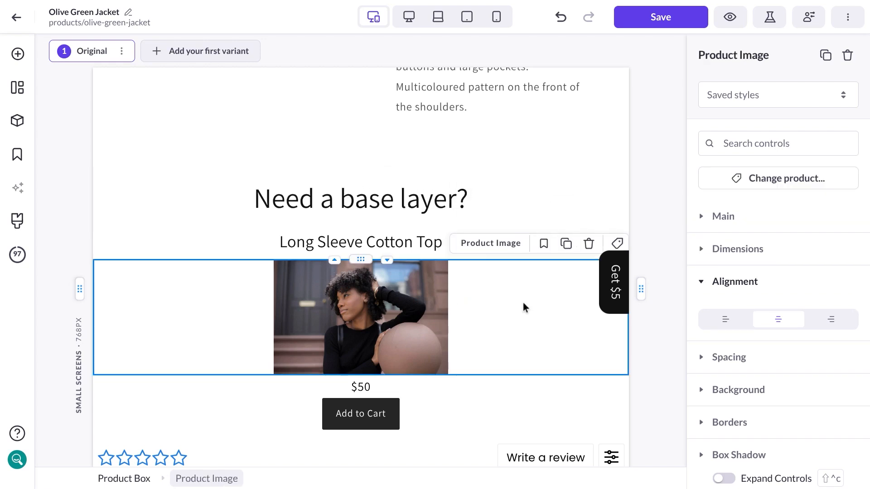
Set the heading type of the "Need a base layer?" heading to h2.
{"action": "left_click", "coordinate": [518, 218]}
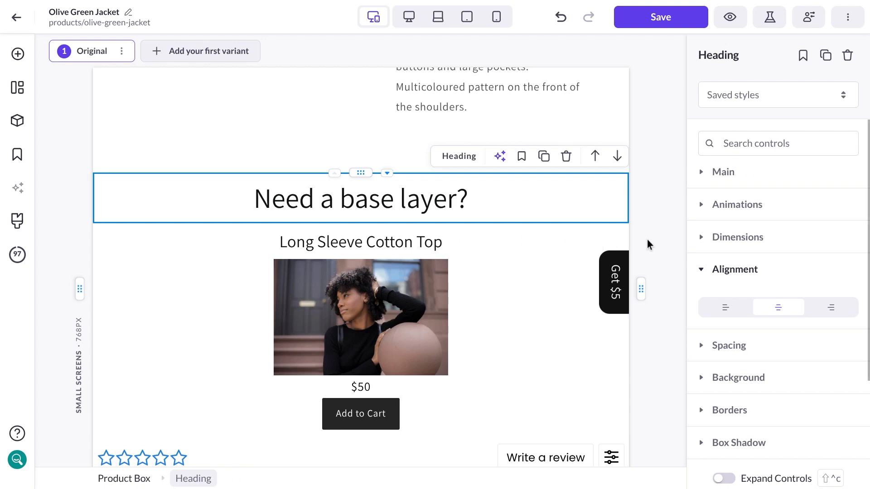
{"action": "left_click", "coordinate": [723, 171]}
{"action": "left_click", "coordinate": [745, 222]}
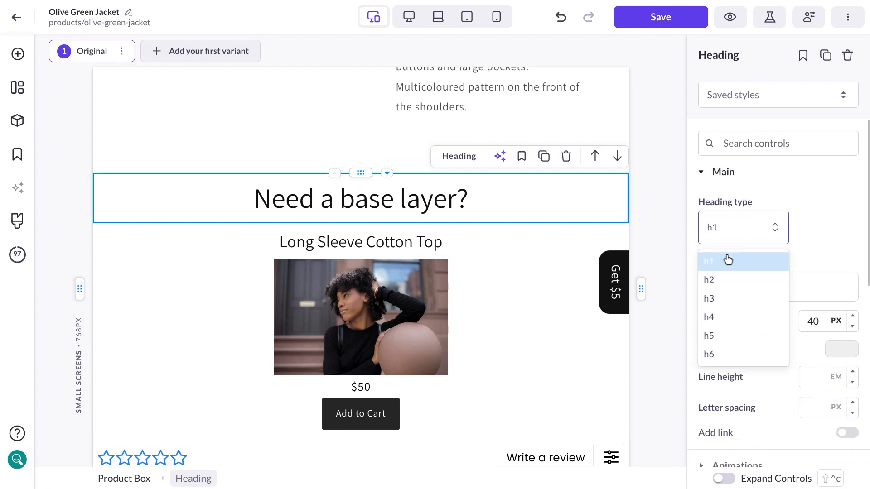
{"action": "left_click", "coordinate": [721, 280]}
Set the Long Sleeve Cotton Top product title's heading type to h3.
{"action": "left_click", "coordinate": [396, 227]}
{"action": "left_click", "coordinate": [711, 273]}
{"action": "left_click", "coordinate": [710, 343]}
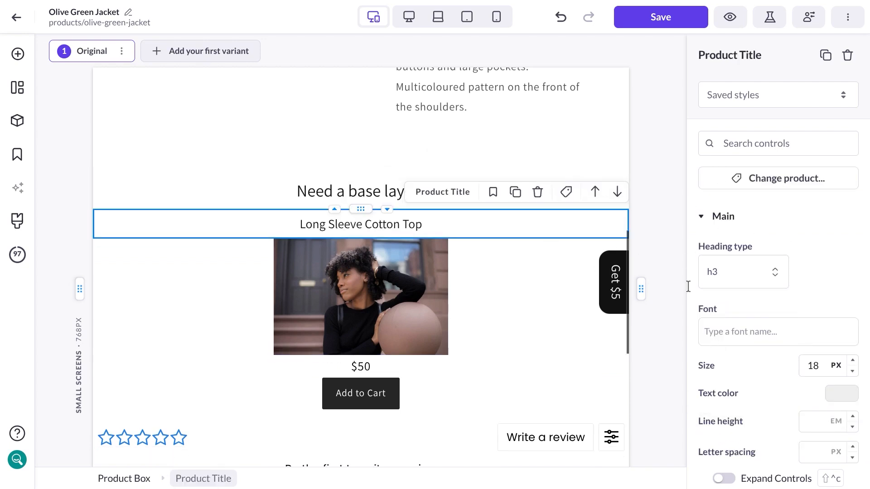
Deselect the product title and publish the edited Olive Green Jacket page.
{"action": "left_click", "coordinate": [562, 132]}
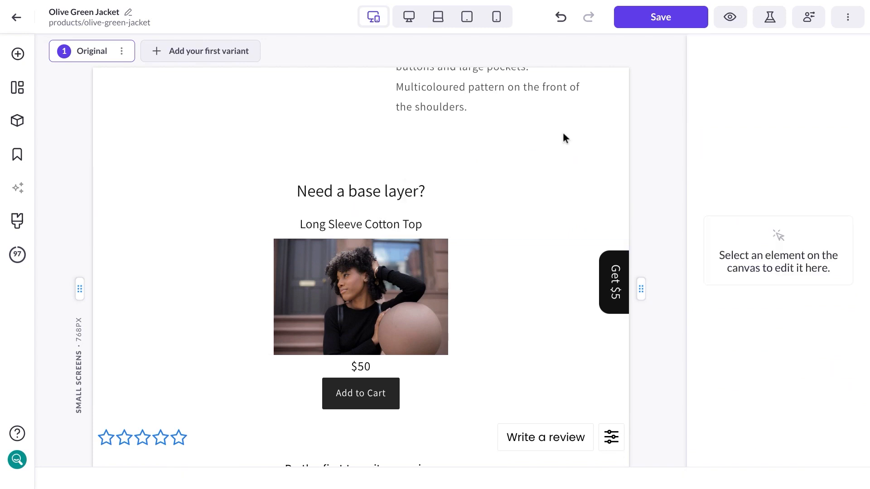
{"action": "left_click", "coordinate": [661, 28]}
{"action": "left_click", "coordinate": [658, 26]}
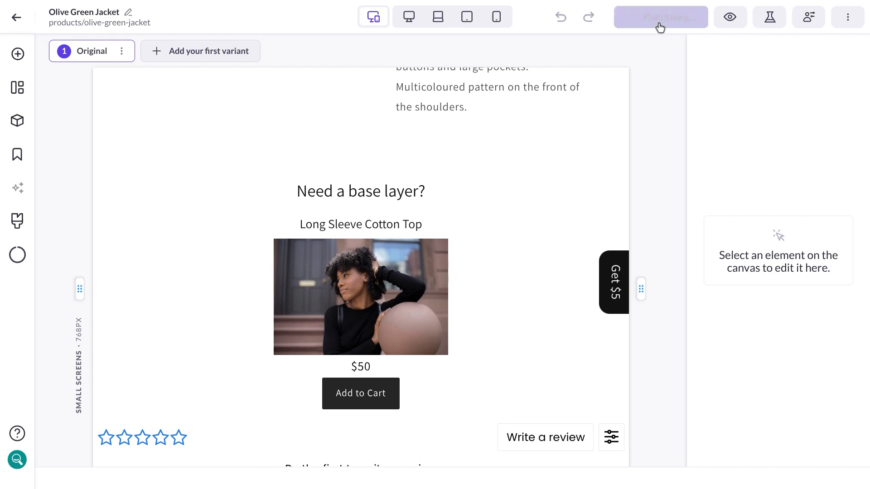